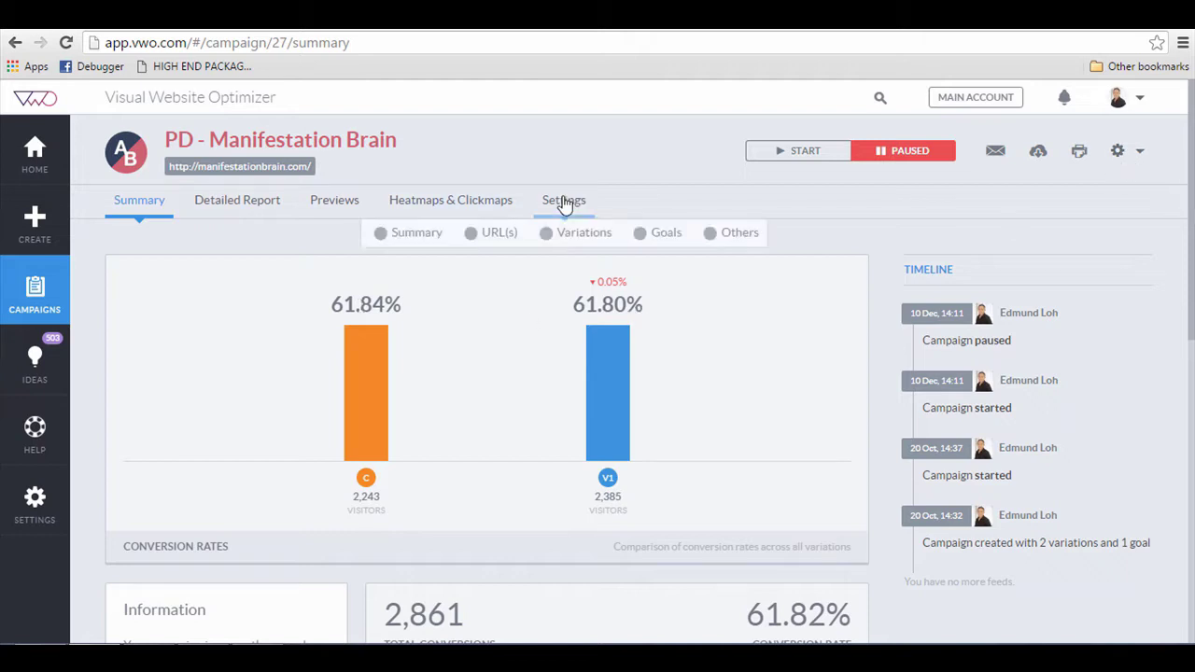
Open the PD - Manifestation Brain campaign from the Campaigns list and reveal its actions menu.
scroll(698, 355, down, 1)
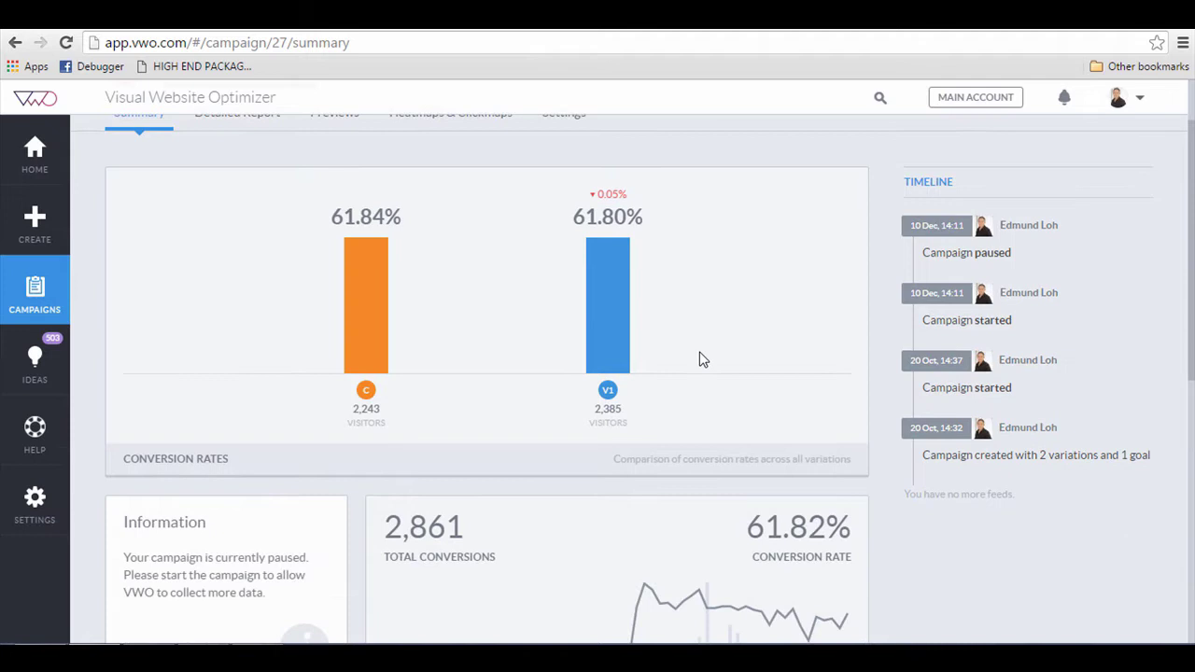
scroll(701, 355, up, 1)
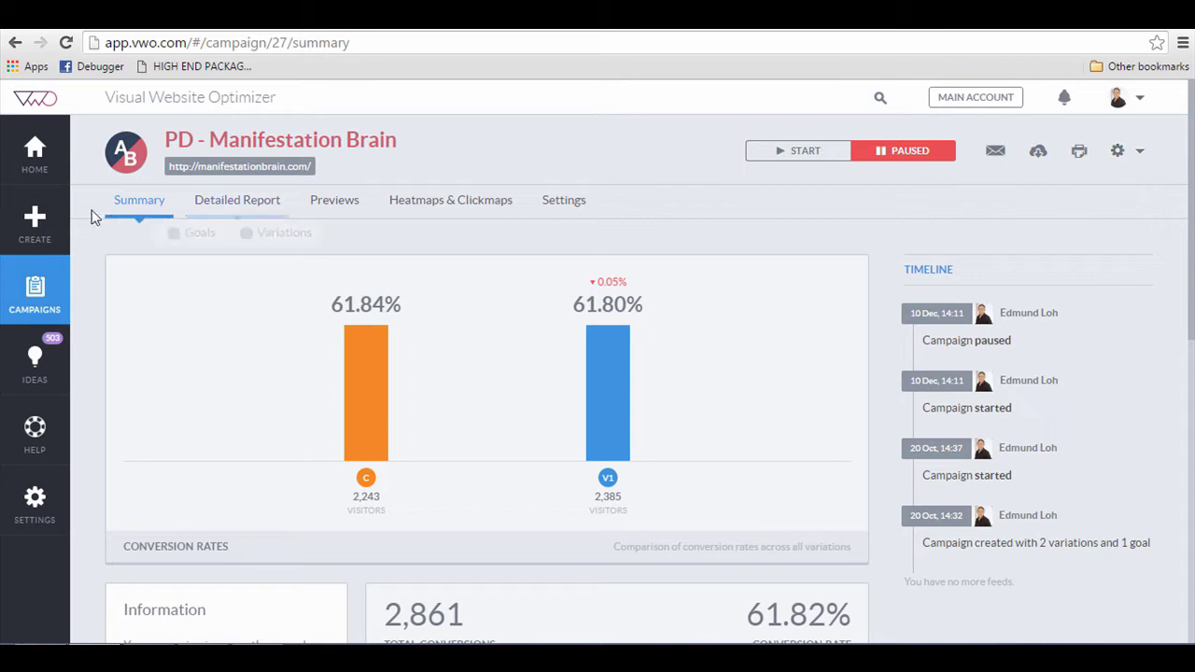
click(45, 224)
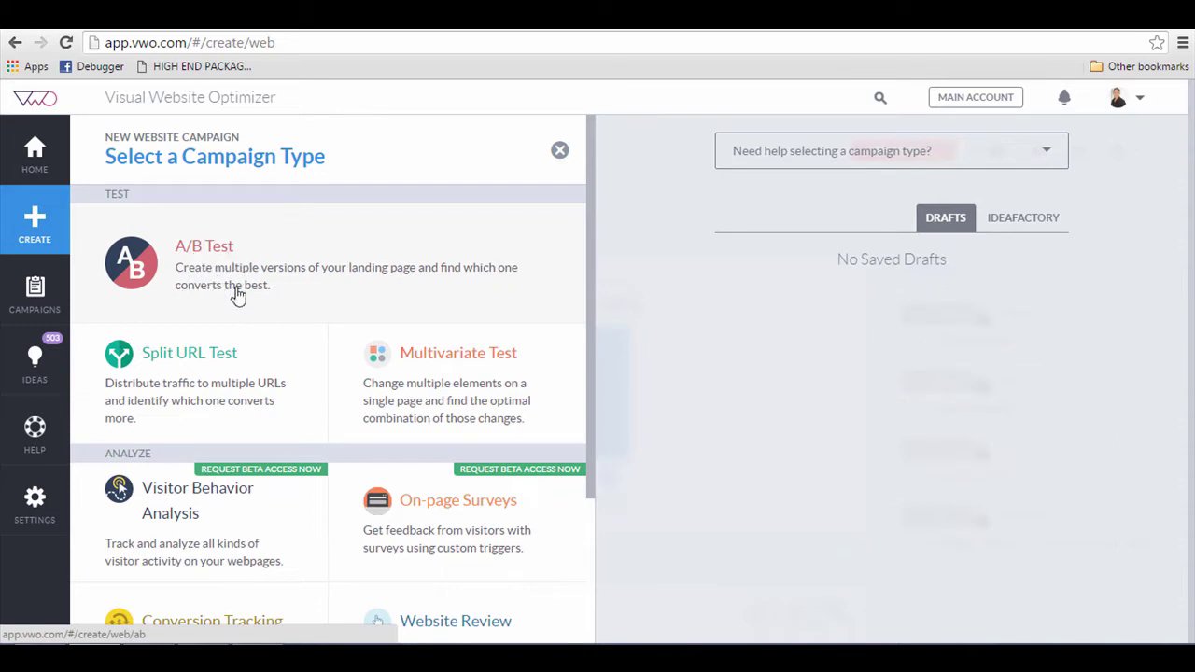
click(34, 294)
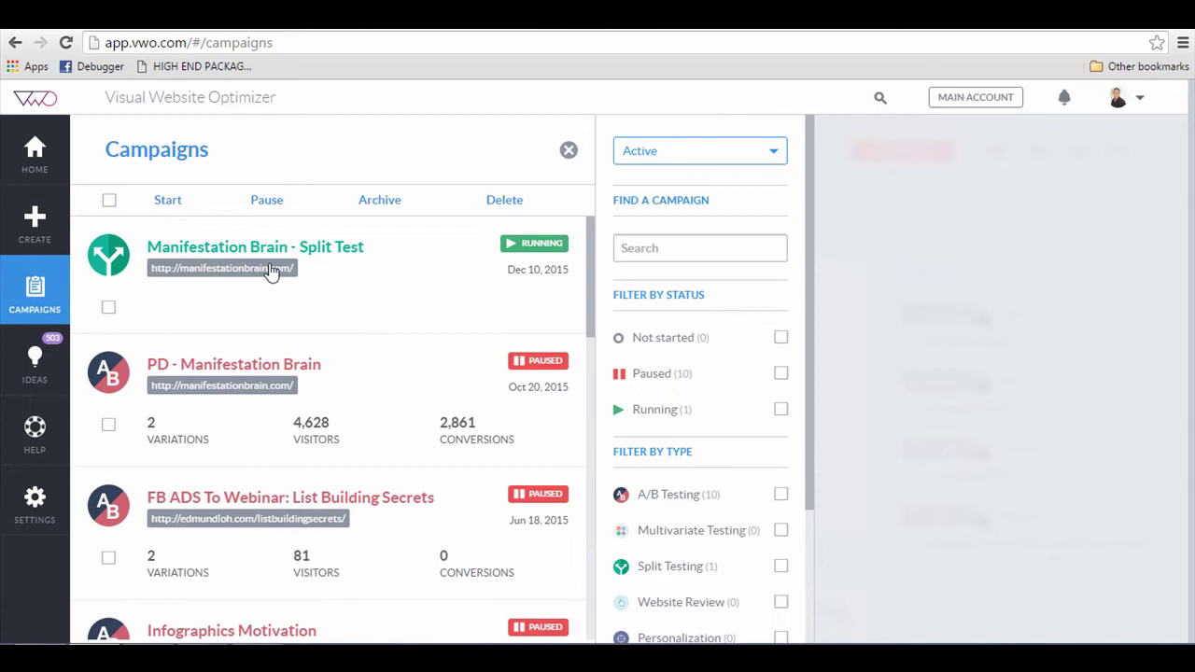
click(244, 374)
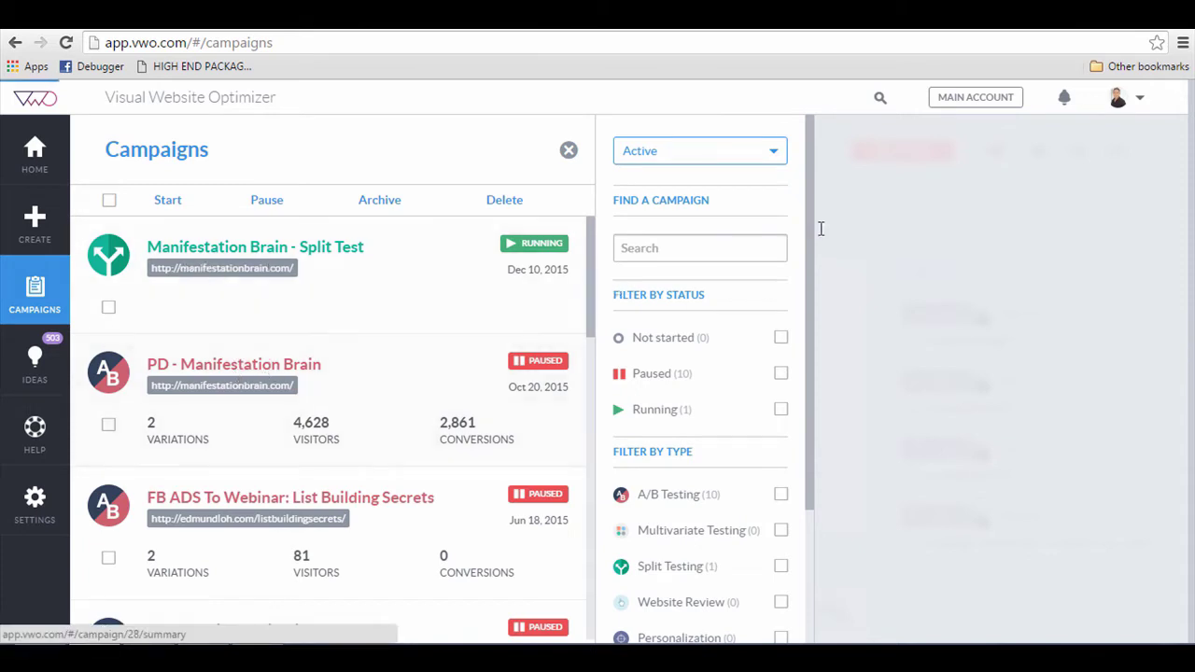
click(1118, 152)
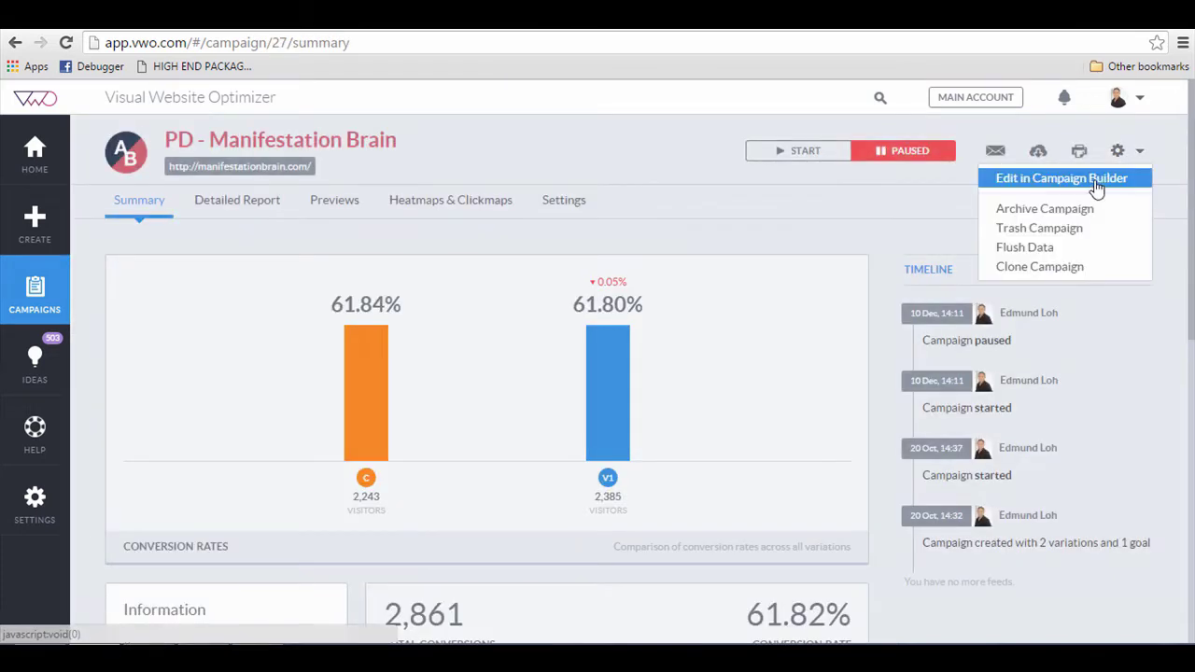
Load the Manifestation Brain landing page in the visual campaign editor.
click(1096, 180)
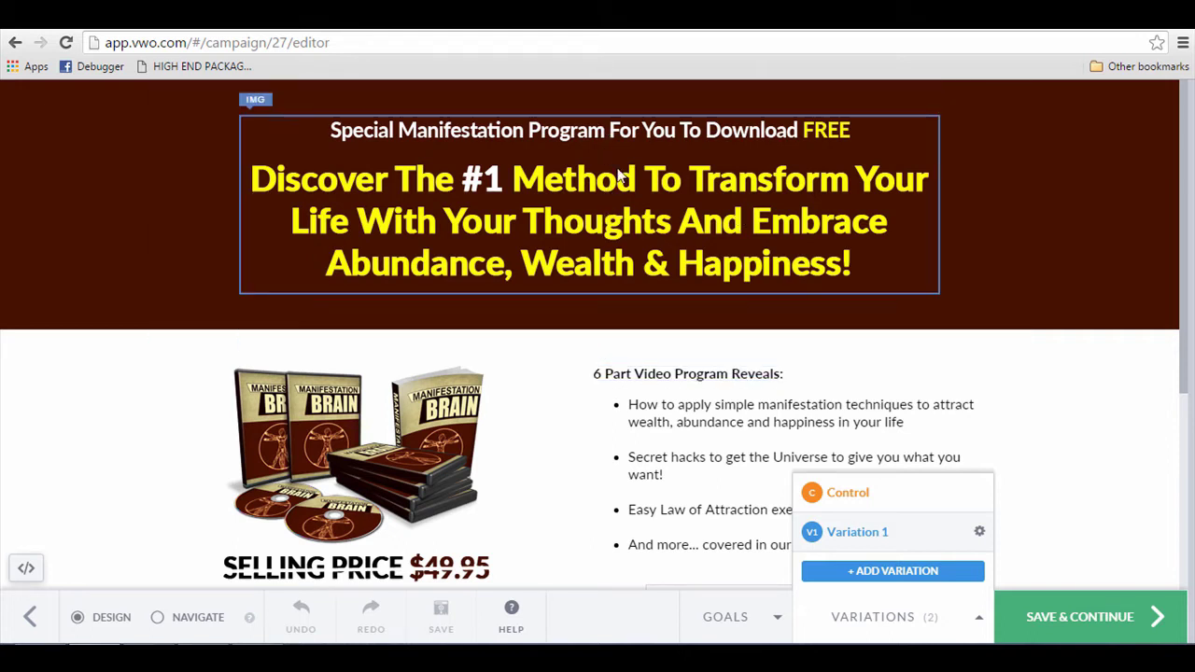
scroll(642, 213, down, 2)
scroll(642, 209, up, 2)
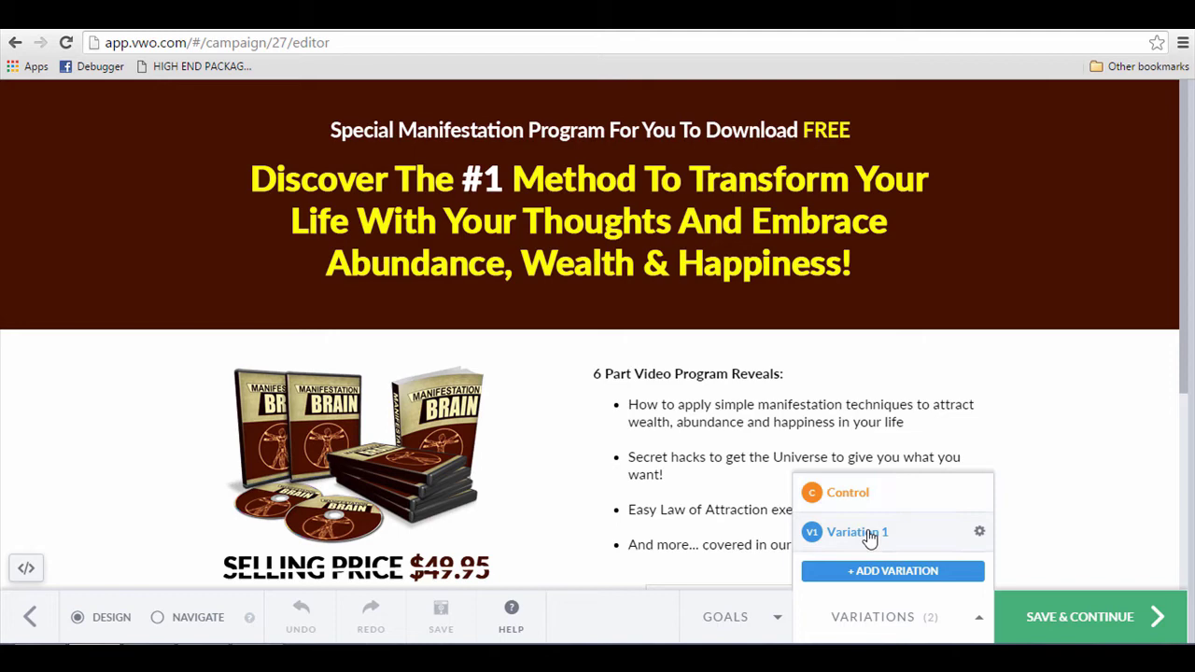
scroll(584, 347, down, 1)
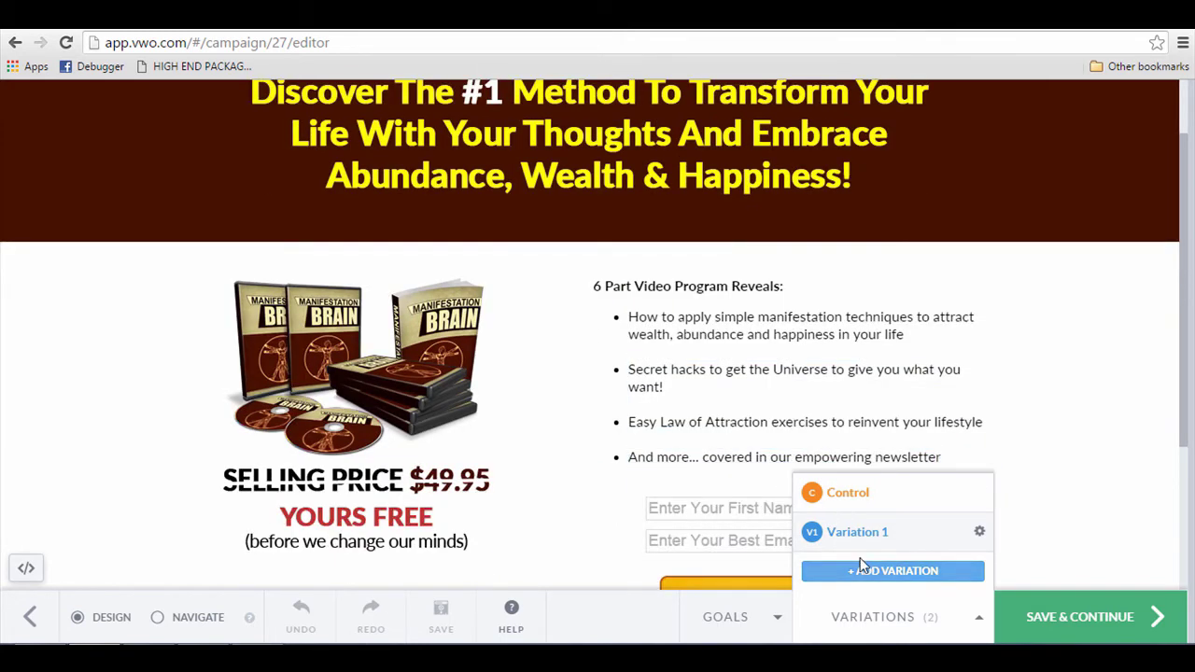
scroll(733, 269, up, 1)
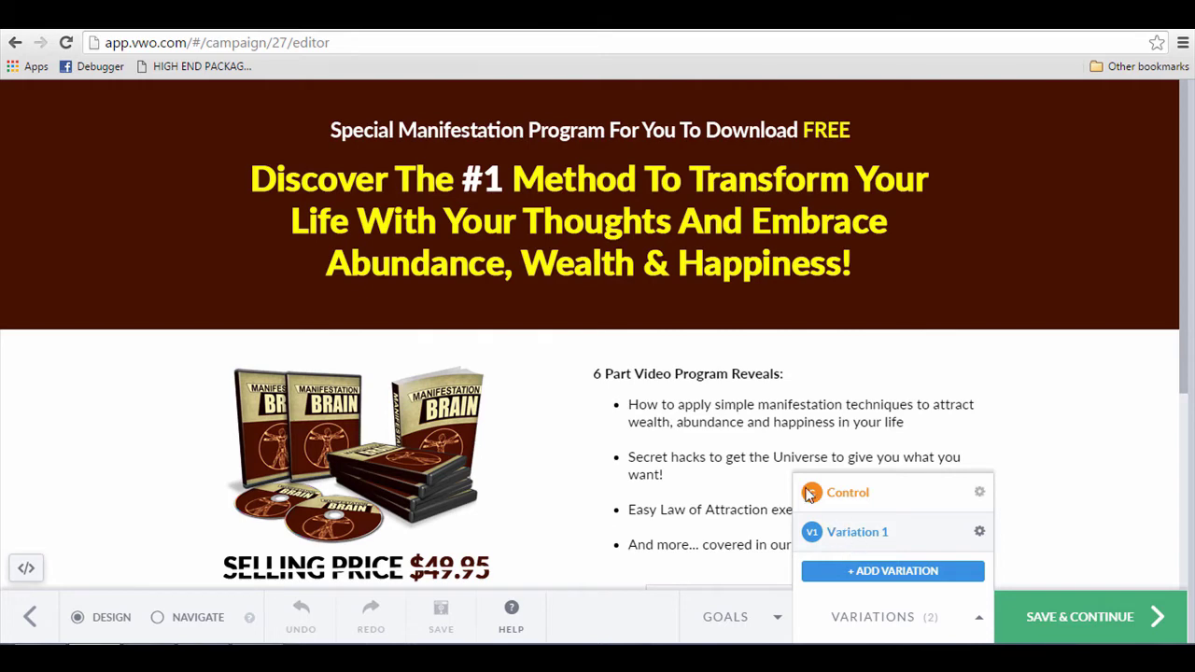
scroll(634, 250, down, 2)
scroll(648, 226, up, 2)
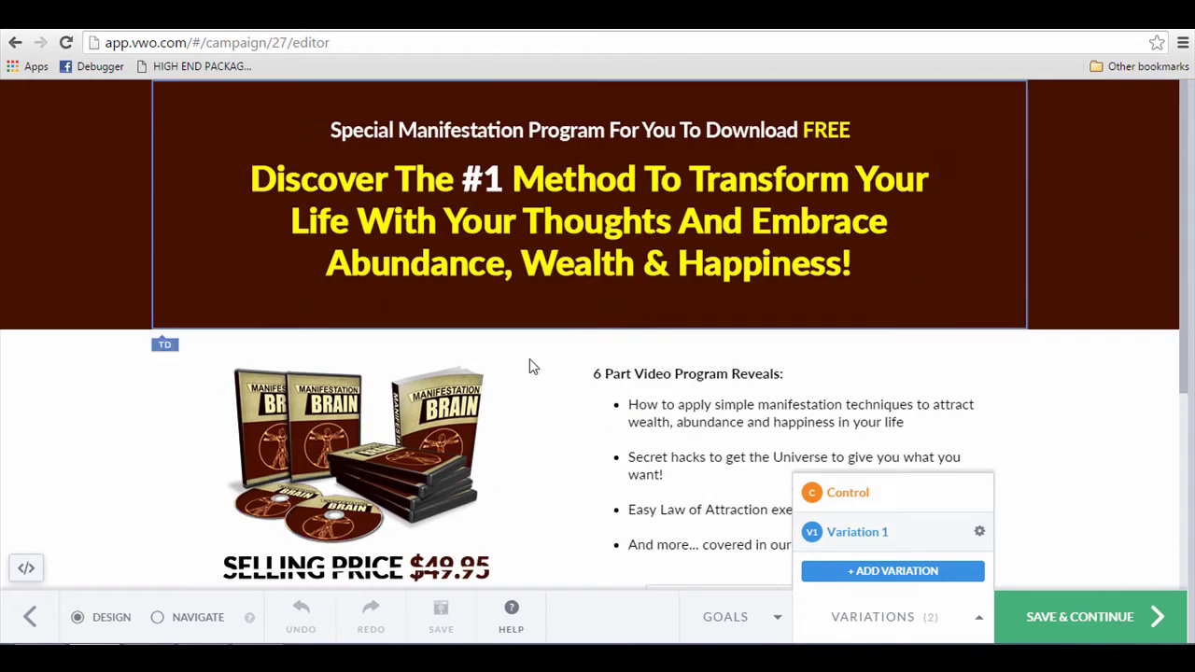
Select the '6 Part Video Program Reveals:' subheading to bring up its STRONG TEXT menu.
click(597, 186)
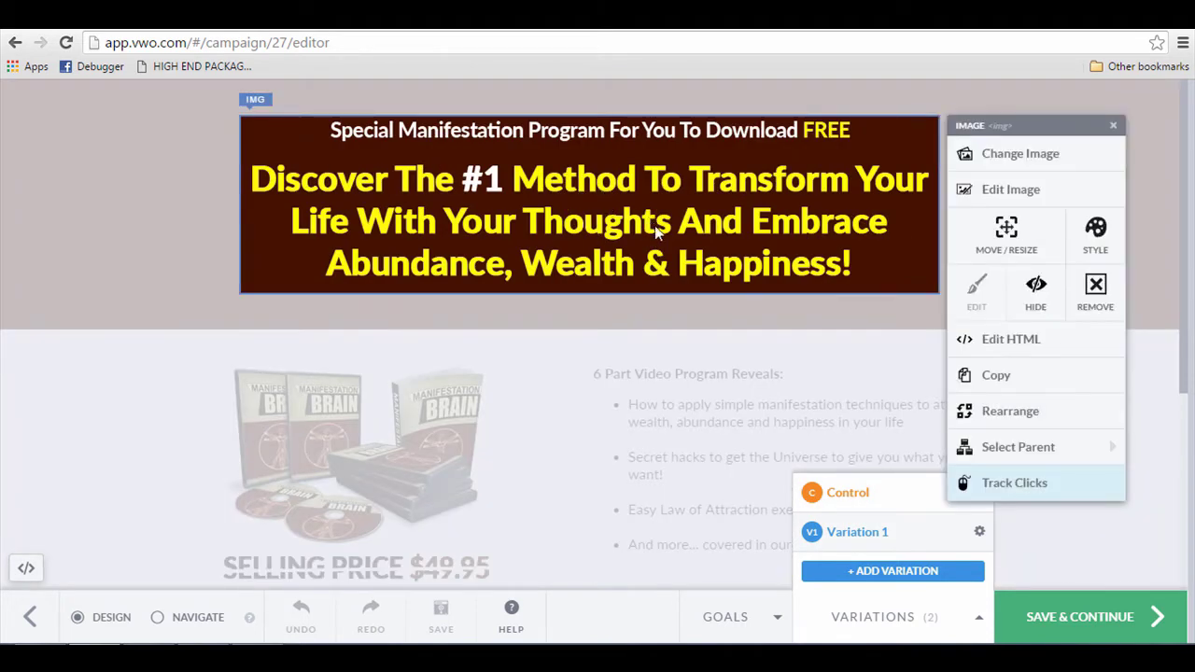
click(686, 383)
click(688, 385)
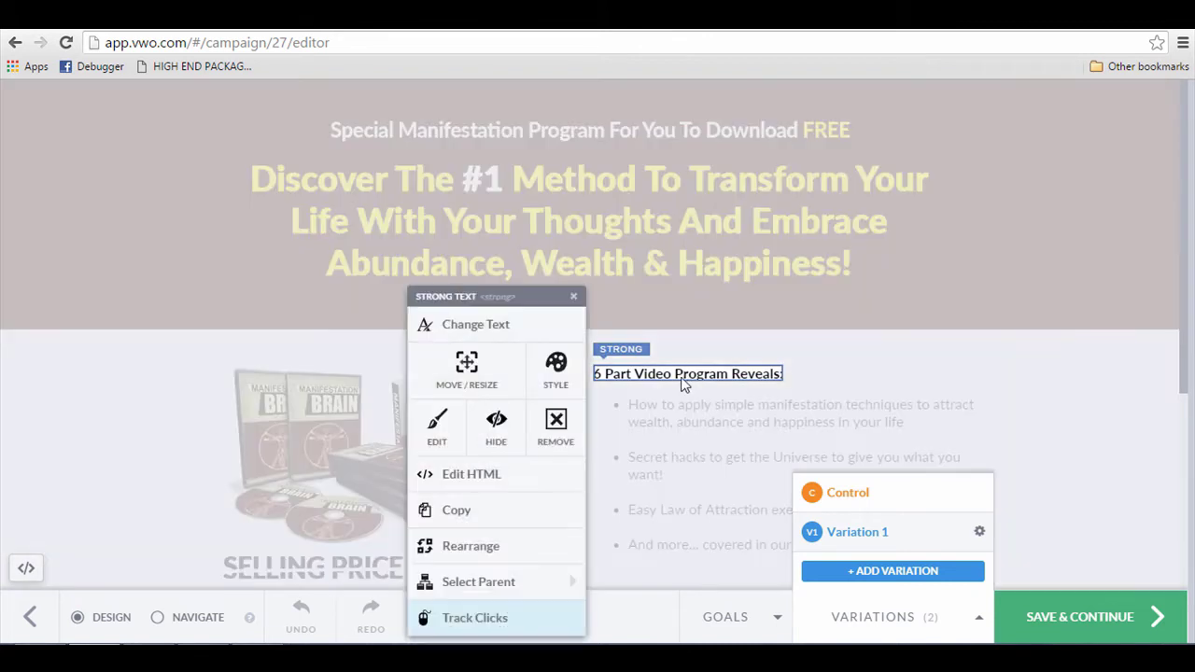
Change the Variation 1 subheading text to 'In This Amazing Course, You Will Discover:' using Change Text.
click(494, 336)
drag(475, 413, 79, 326)
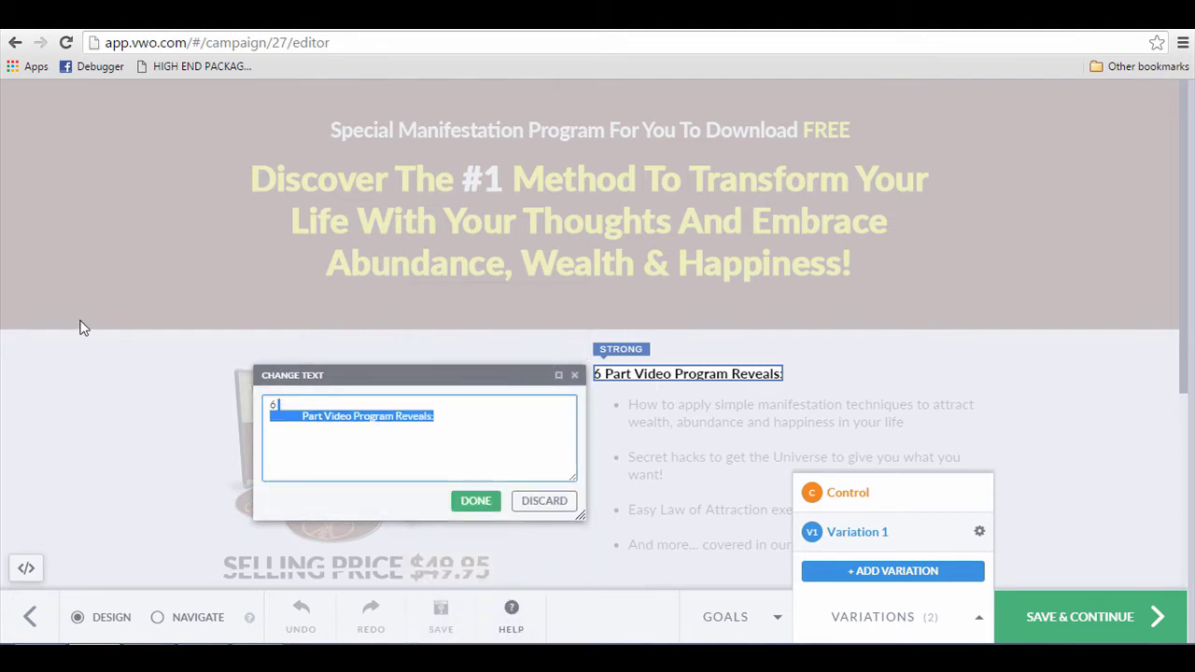
text(Pa)
key(BackSpace)
key(BackSpace)
text(a)
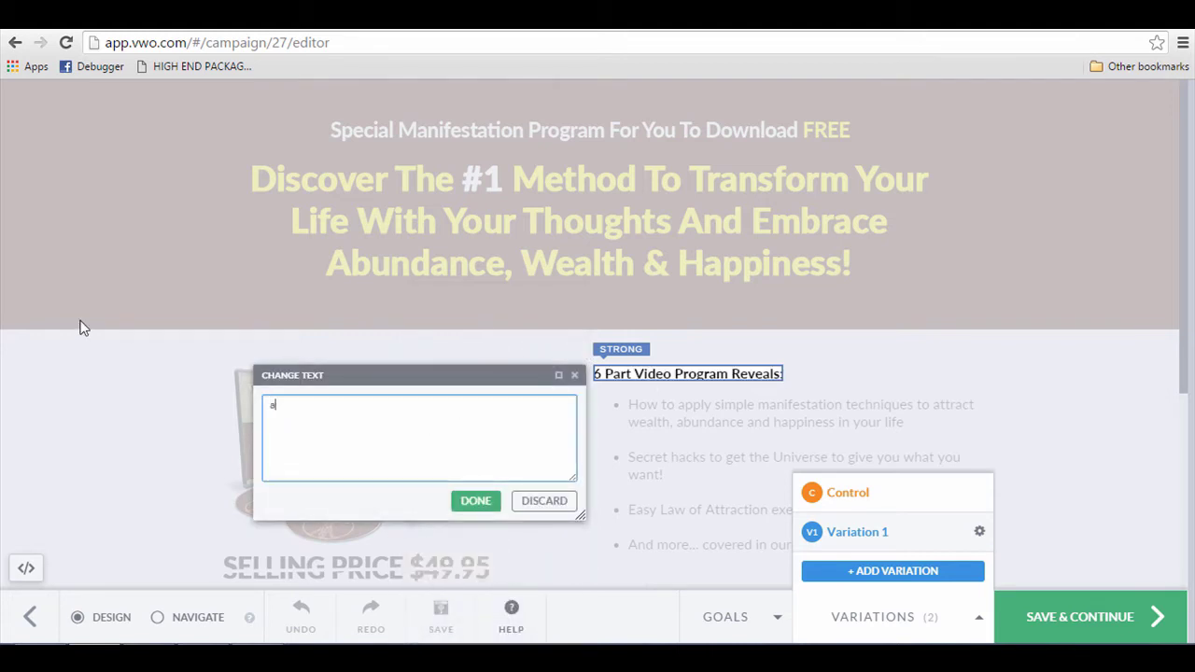
key(ctrl+a)
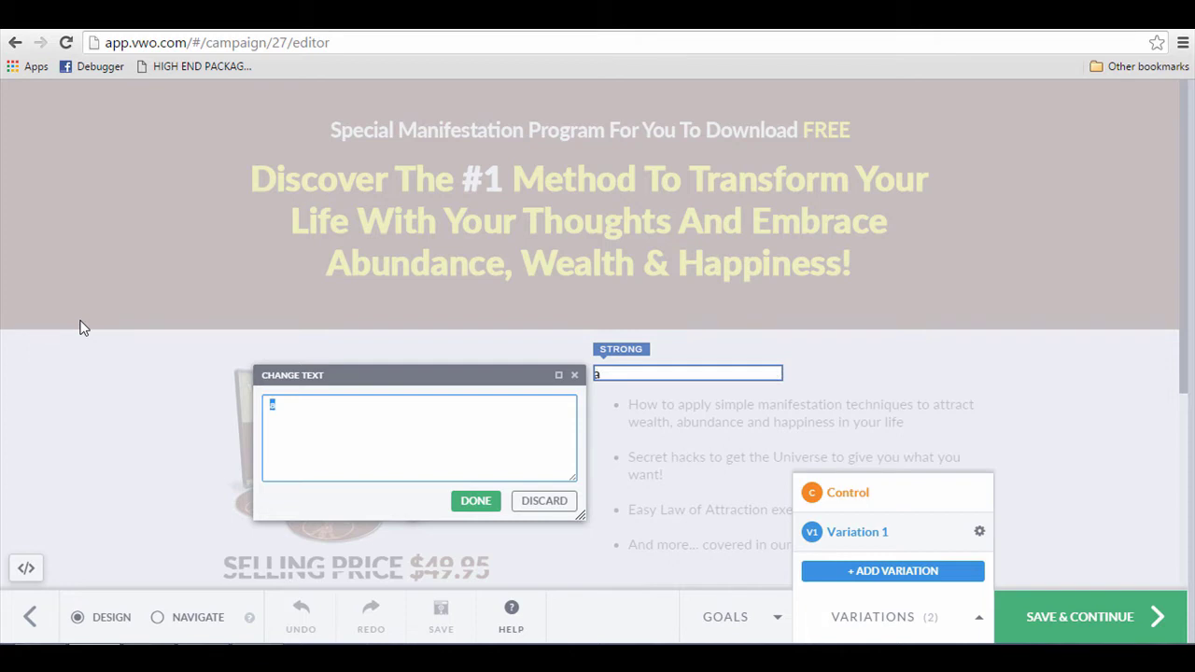
text(In This Amazing Co)
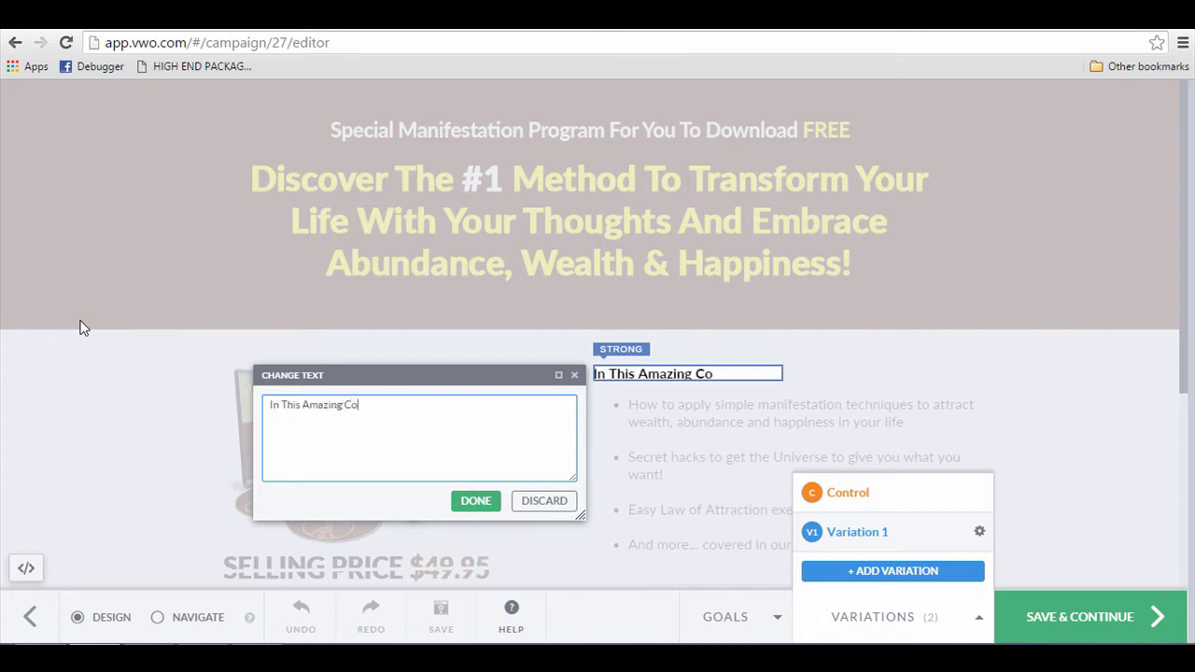
text(urse, You Will )
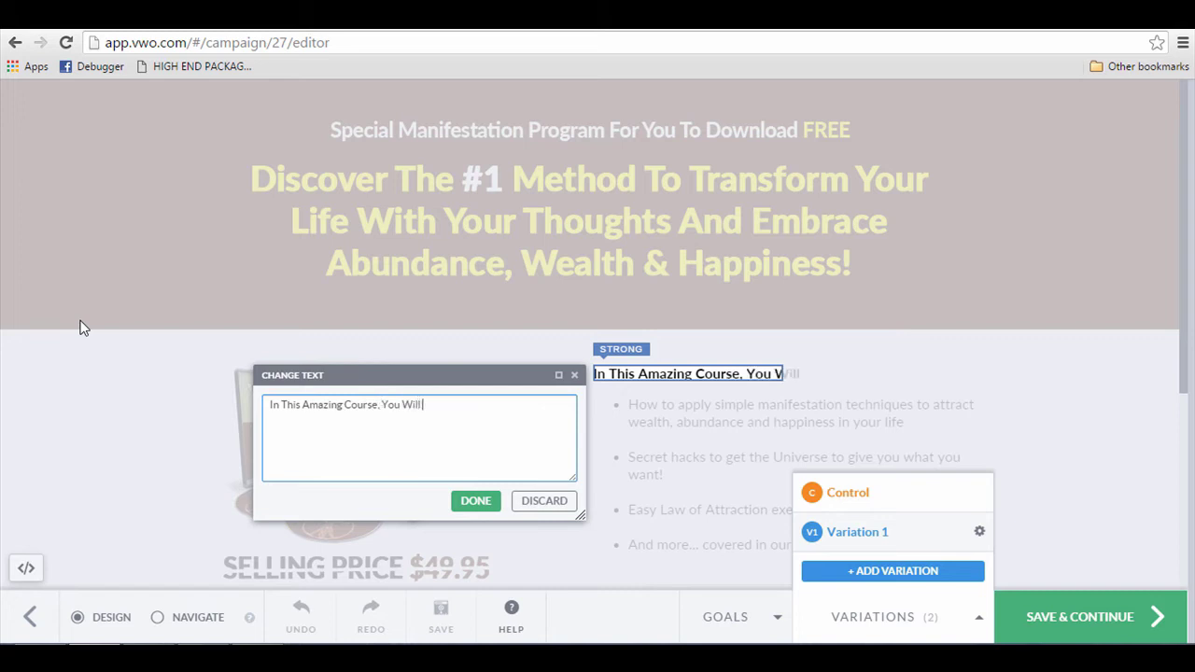
text(Discover:)
click(481, 505)
scroll(768, 406, down, 1)
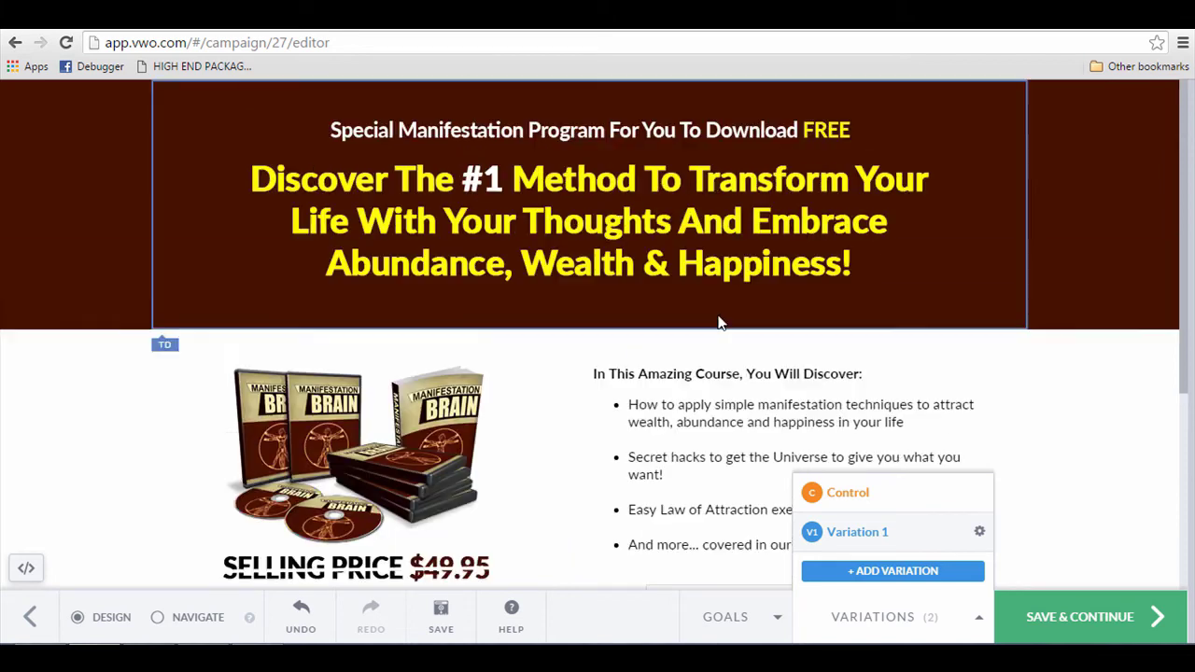
Create Variation 2 with + ADD VARIATION in the Variations panel.
scroll(723, 351, up, 1)
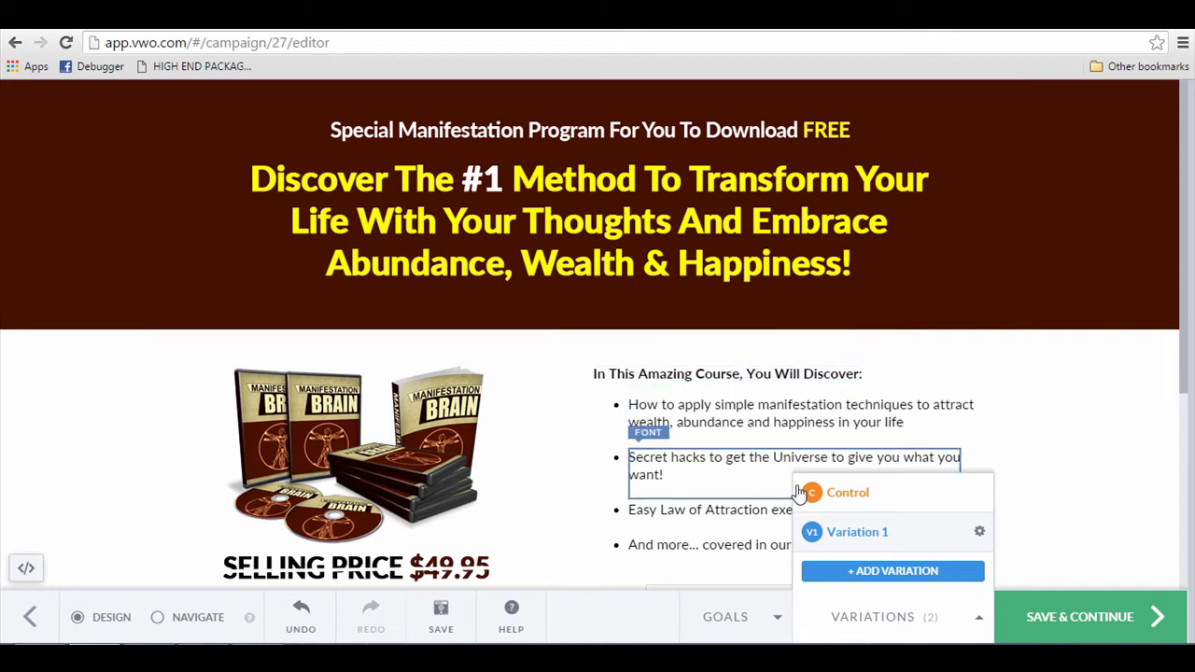
click(867, 577)
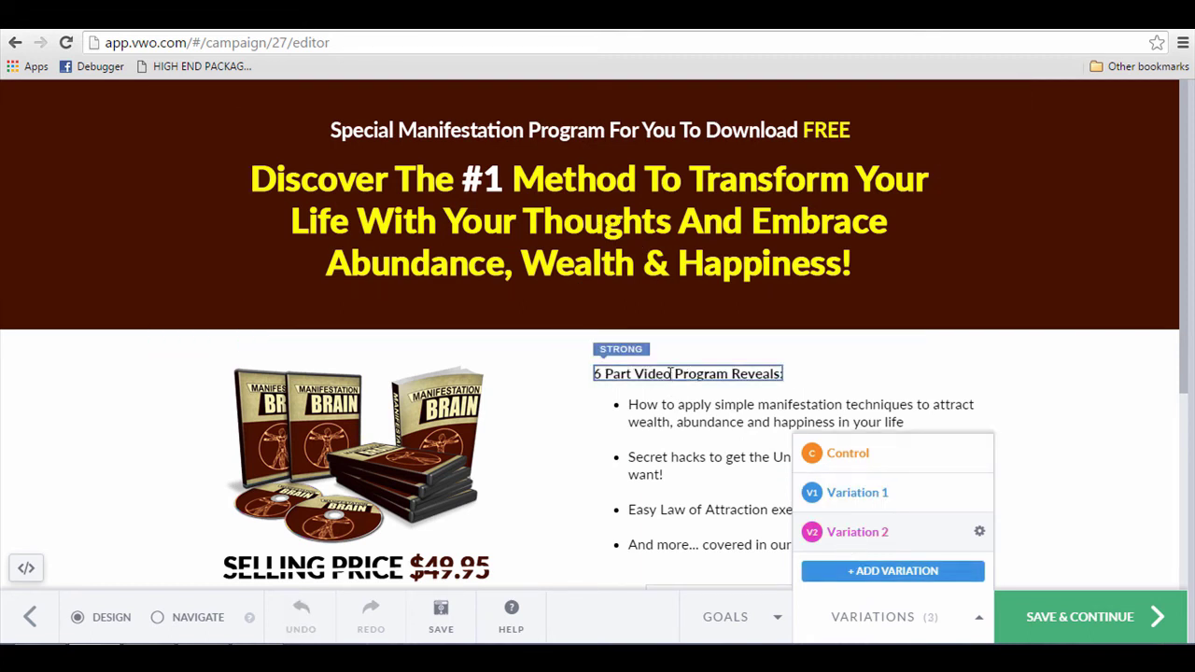
scroll(662, 400, down, 1)
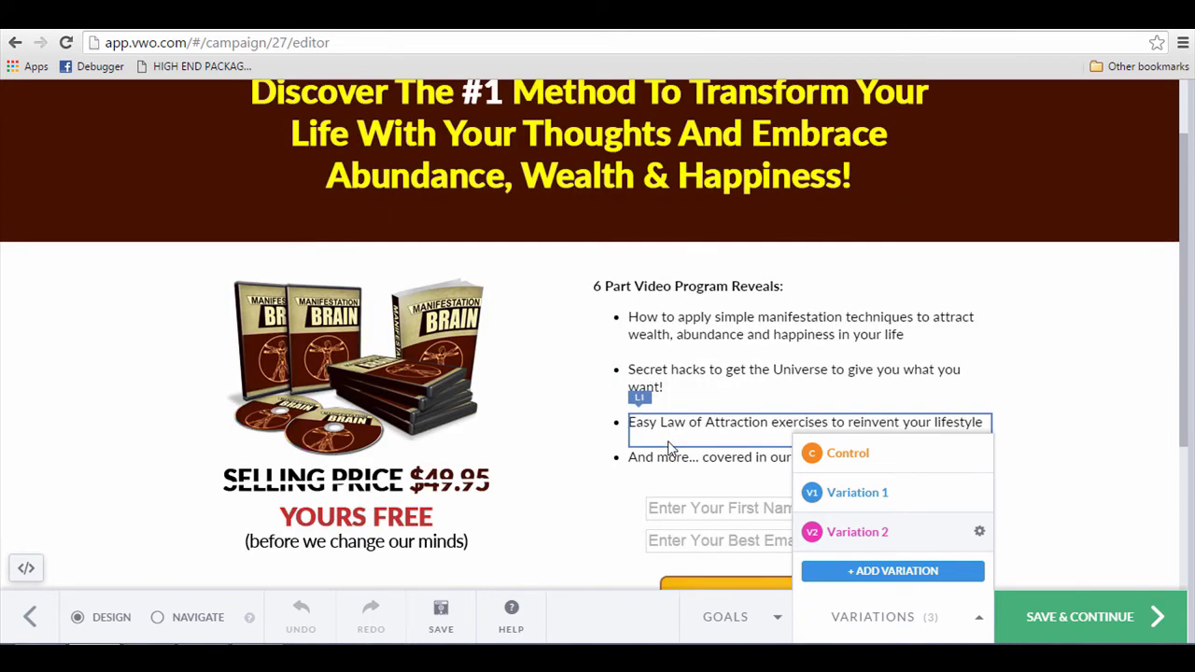
Replace Variation 2's '6 Part Video Program Reveals:' subheading with 'Sign Up Right Now And You Will Learn:'.
click(629, 287)
click(500, 314)
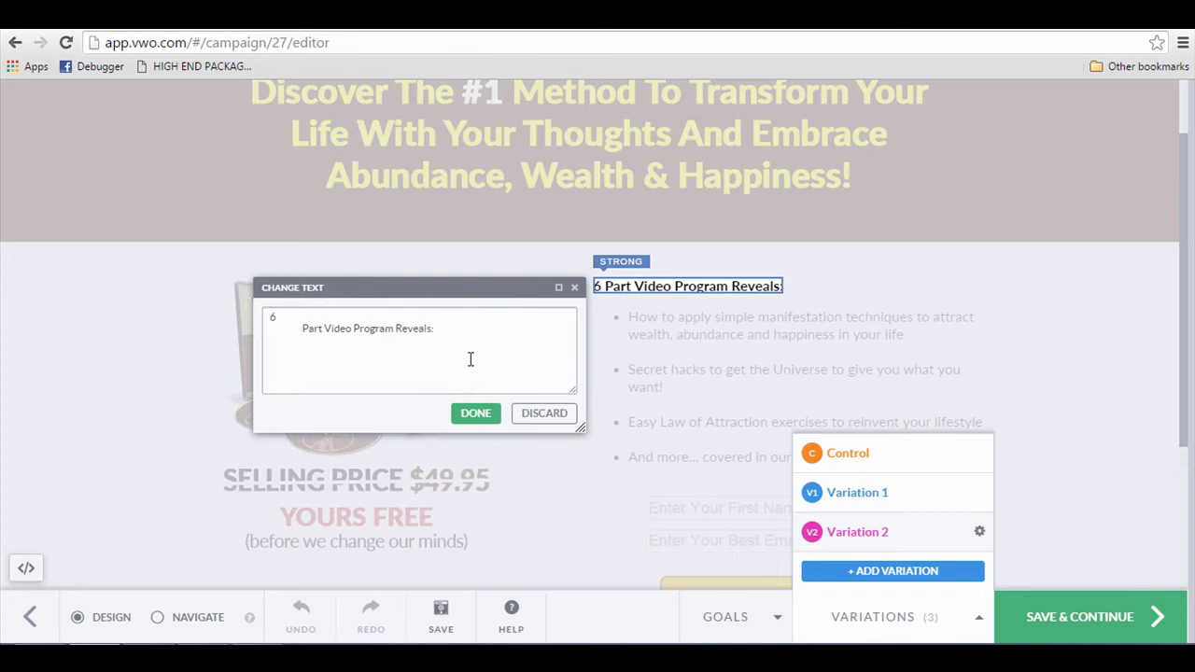
drag(469, 360, 3, 78)
key(BackSpace)
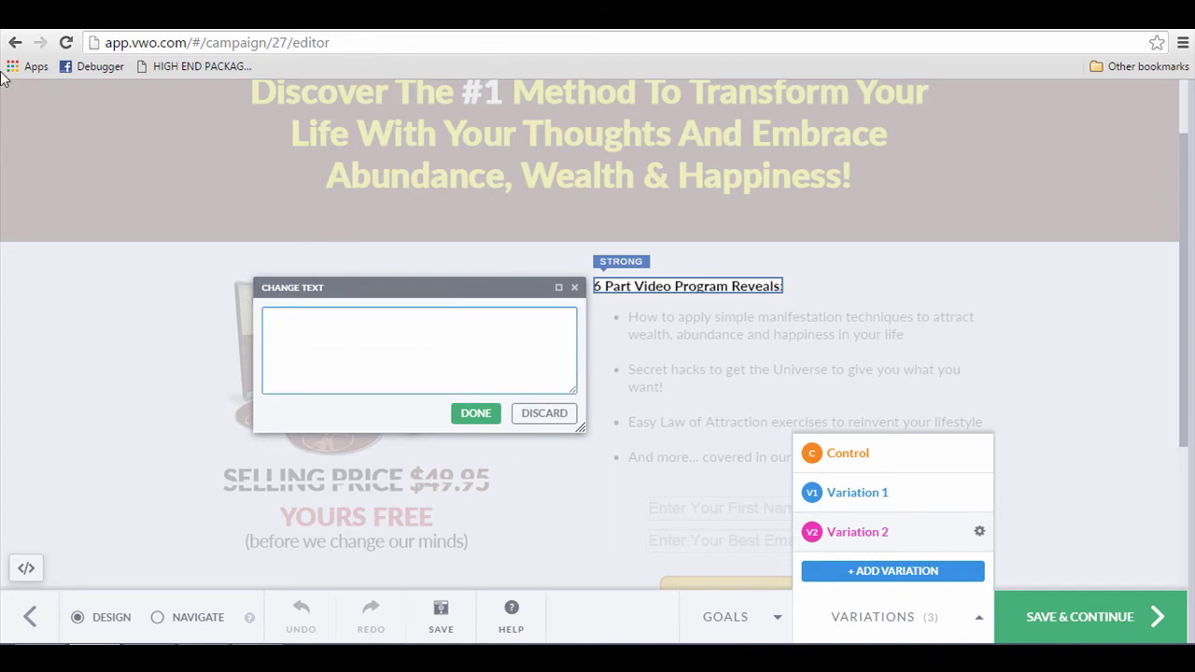
text(Sign)
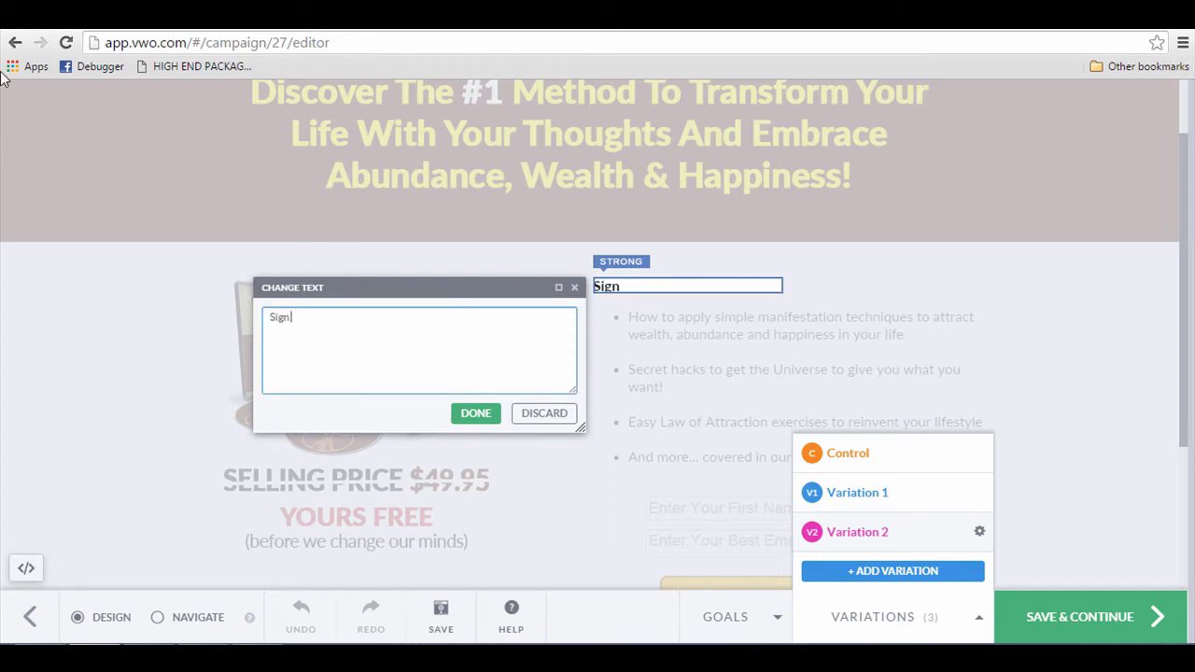
text( Up Right Now And You Wi)
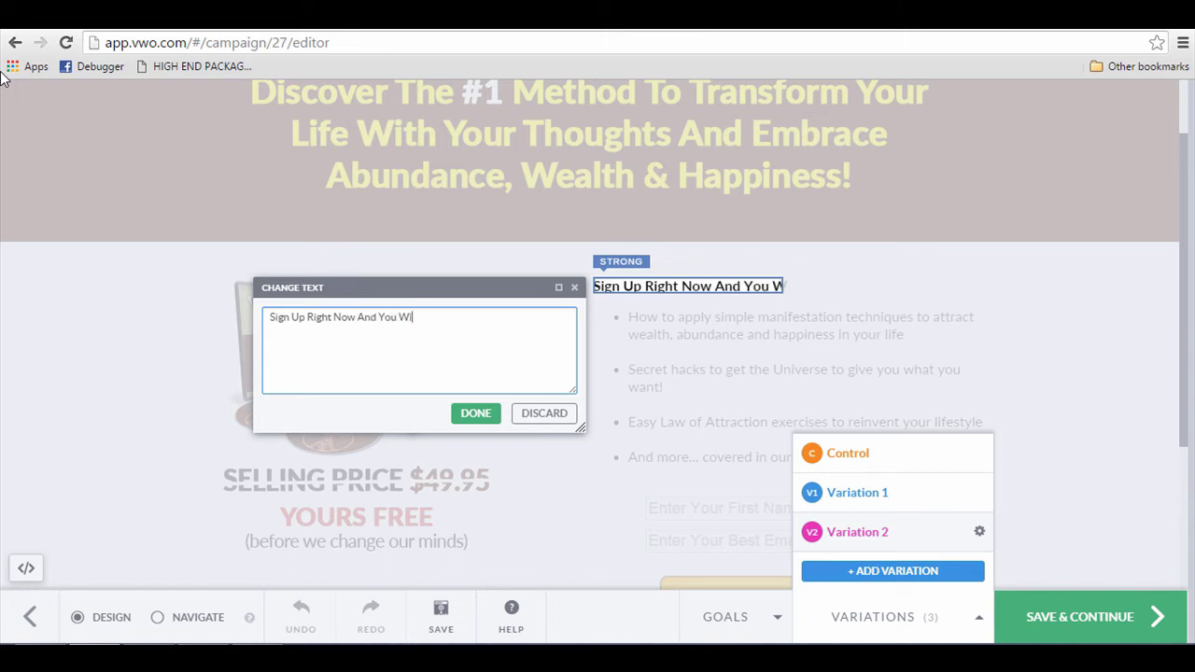
text(ll Learn:)
click(480, 415)
scroll(560, 392, down, 1)
scroll(621, 385, down, 2)
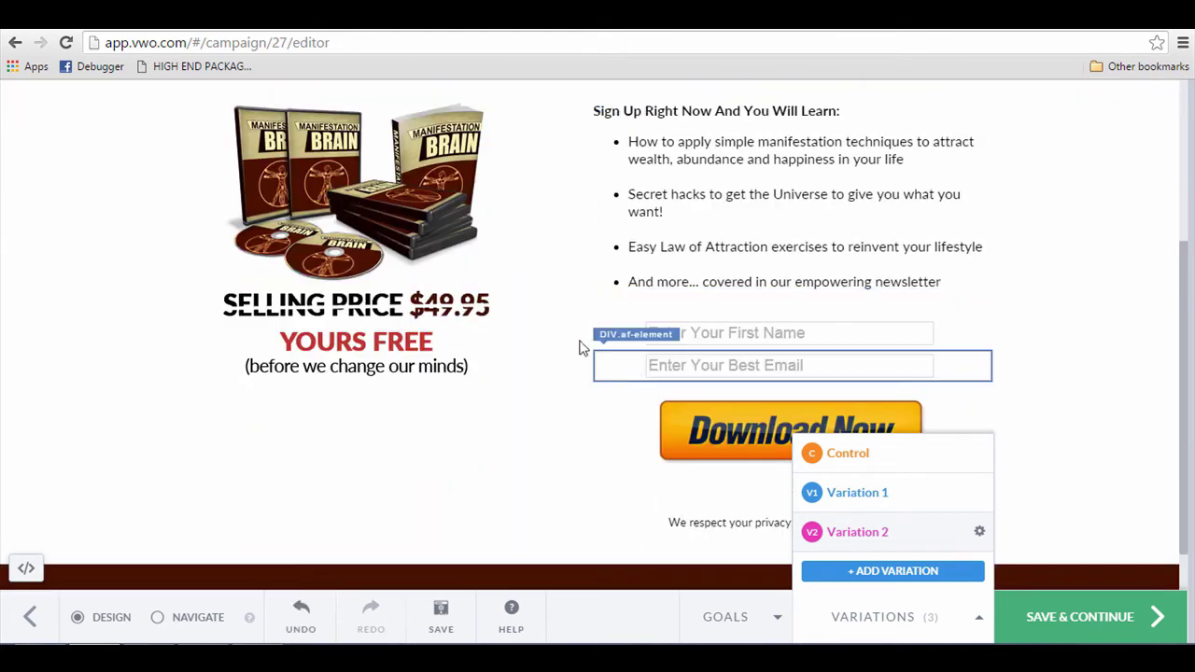
scroll(556, 340, up, 2)
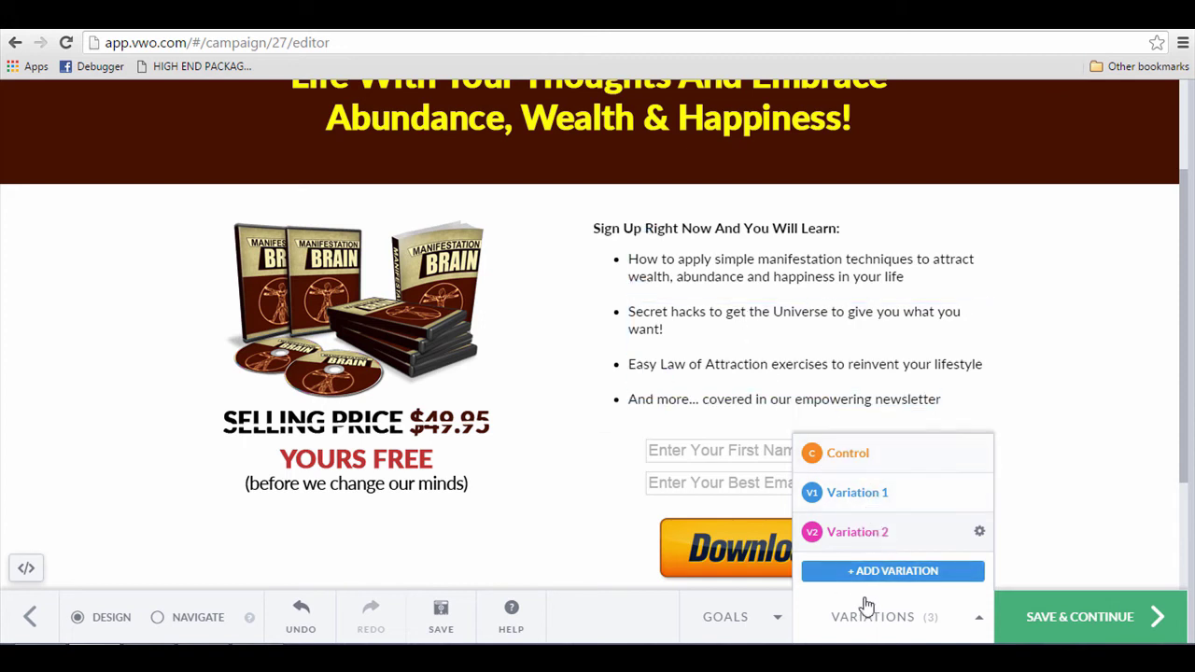
Save with SAVE & CONTINUE and check the campaign summary now lists Variation 2.
click(1039, 624)
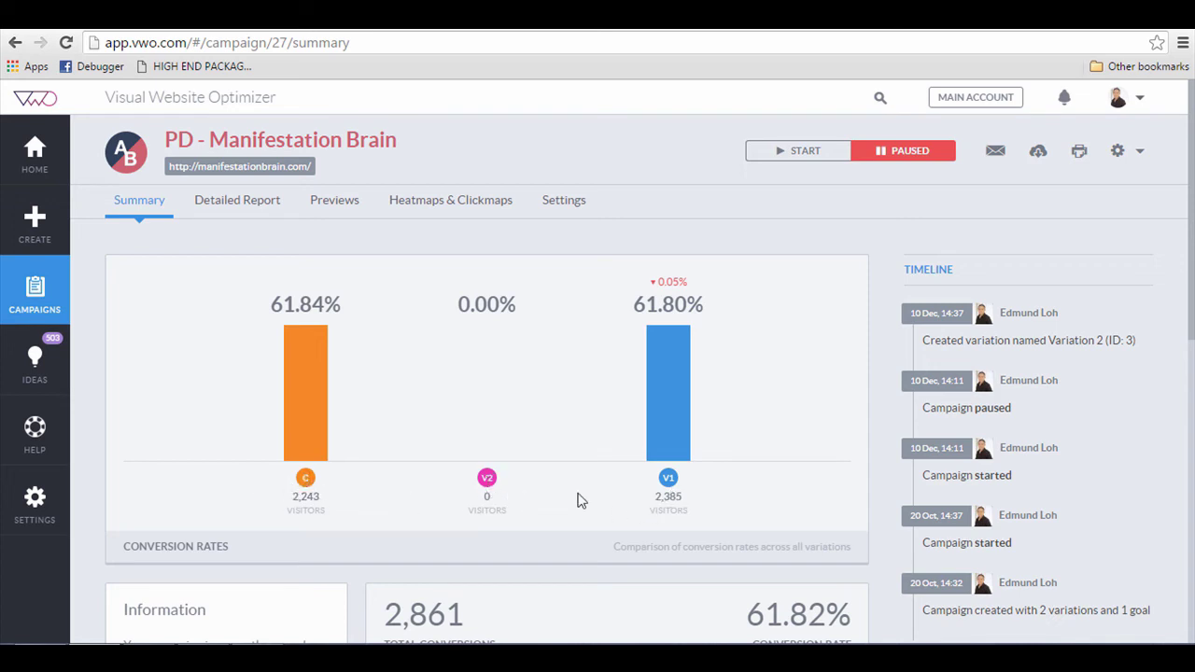
scroll(512, 473, down, 1)
scroll(512, 469, up, 1)
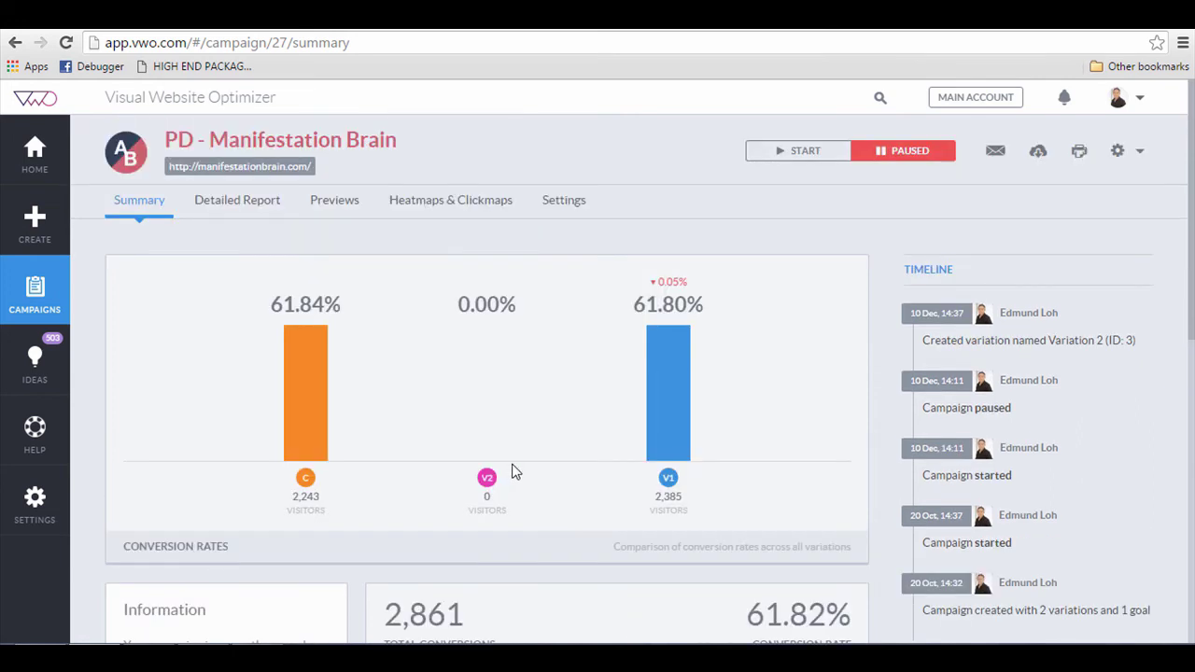